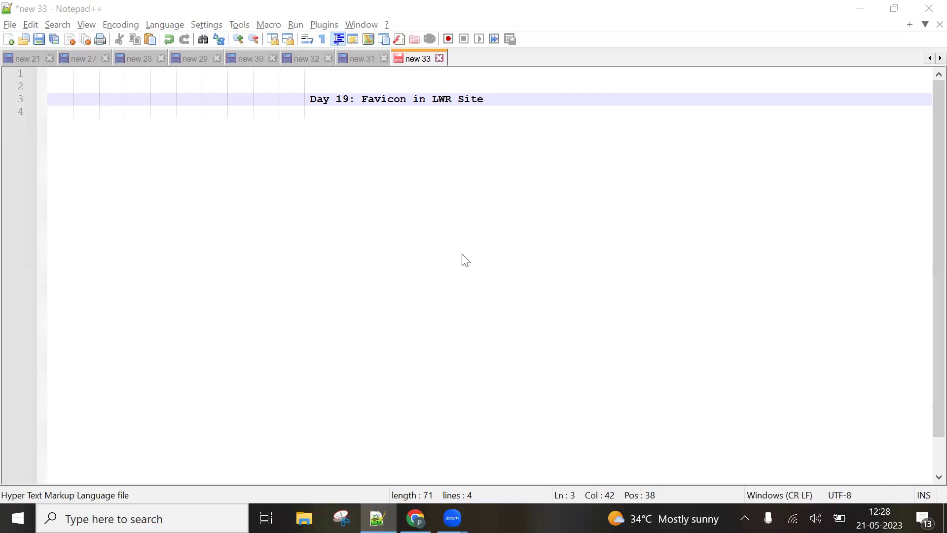
- Switch from the Day 19 Favicon notes in Notepad++ to the Salesforce All Sites page in Chrome
{"action": "key", "text": "alt+Tab"}
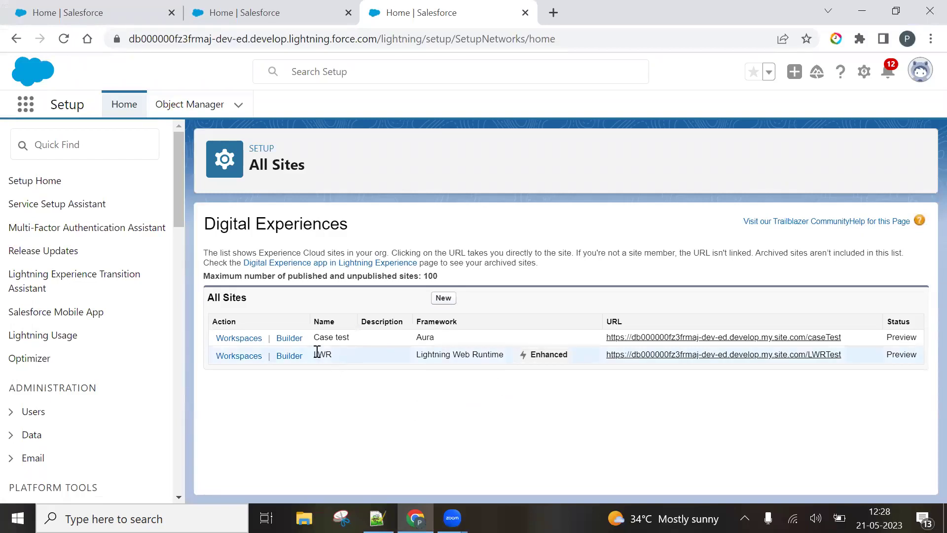
- Point out the LWR site's name and Lightning Web Runtime type, then open it in Experience Builder
{"action": "left_click_drag", "start_coordinate": [315, 353], "coordinate": [326, 353]}
{"action": "left_click_drag", "start_coordinate": [413, 354], "coordinate": [504, 353]}
{"action": "left_click", "coordinate": [295, 360]}
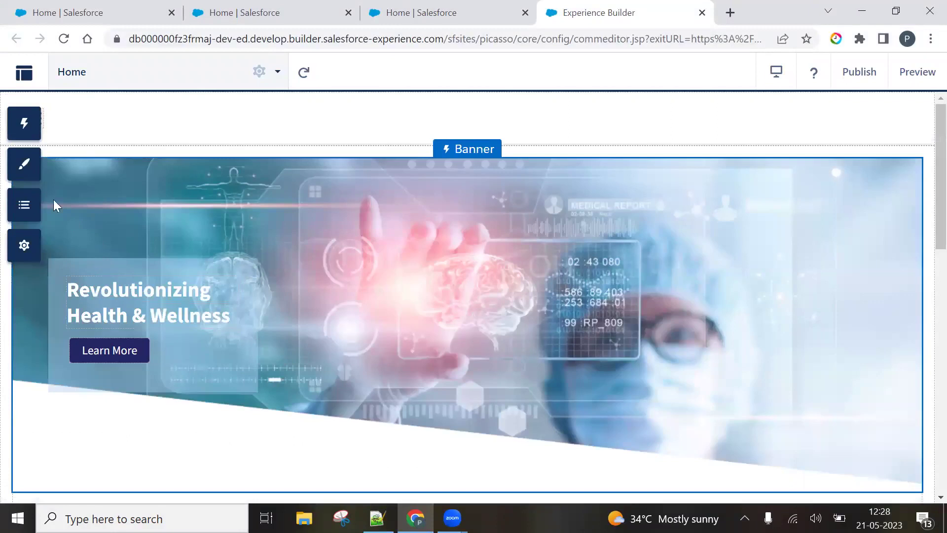
- Try picking a Browser Icon (Favicon) under Theme > Images, then go to the Digital Experiences app
{"action": "left_click", "coordinate": [26, 168]}
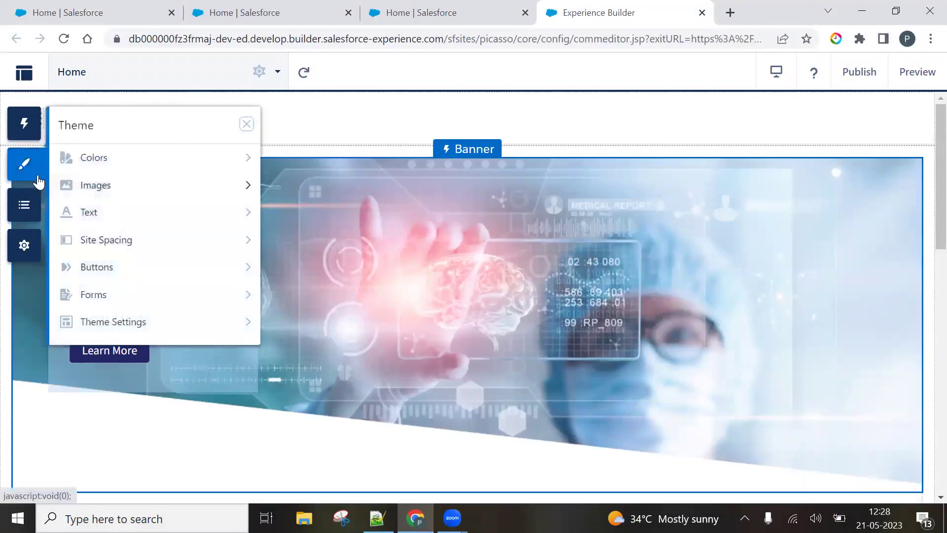
{"action": "left_click", "coordinate": [110, 187]}
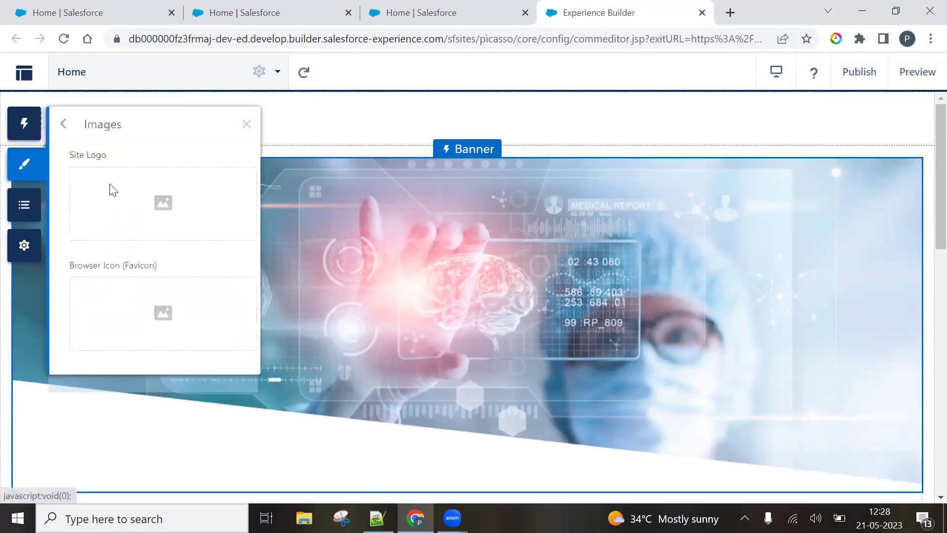
{"action": "left_click", "coordinate": [153, 314]}
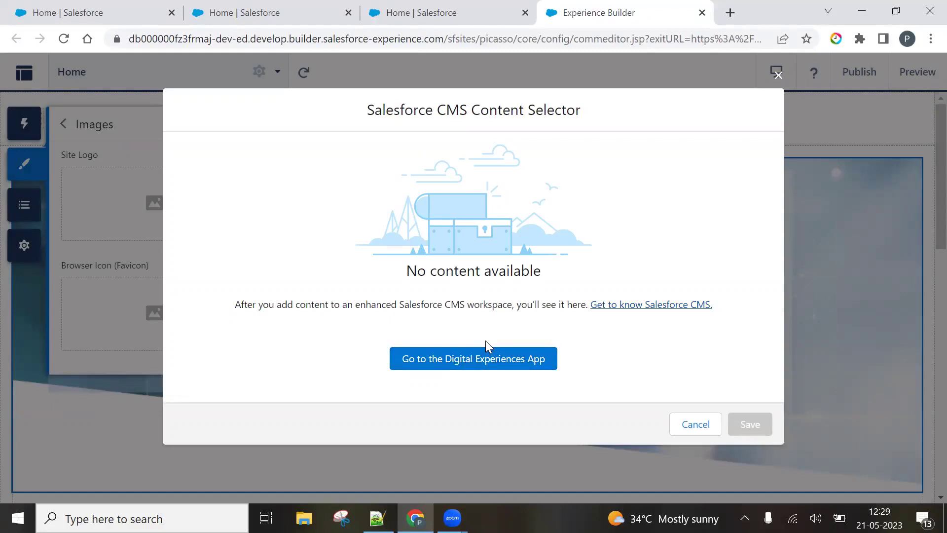
{"action": "left_click", "coordinate": [494, 366]}
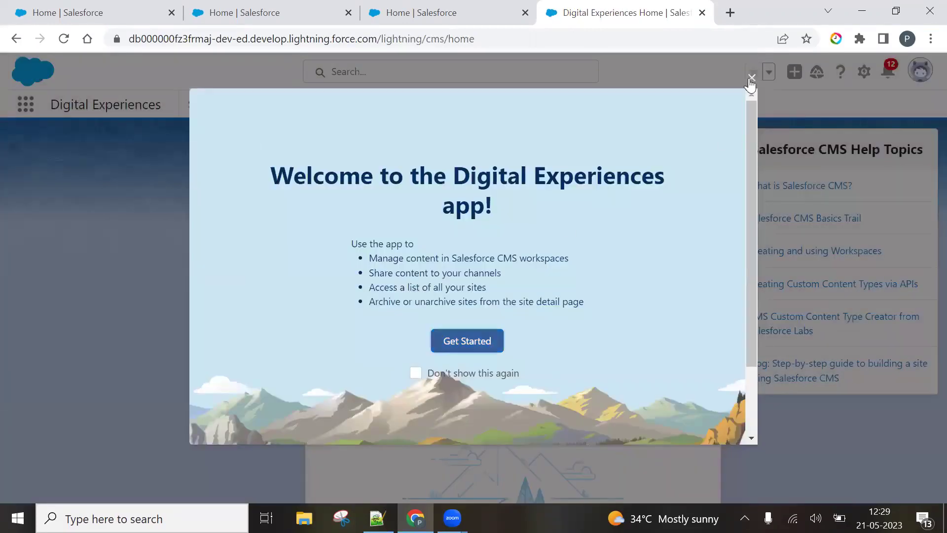
- Start a new Enhanced CMS Workspace named 'LWR demo'
{"action": "left_click", "coordinate": [751, 78]}
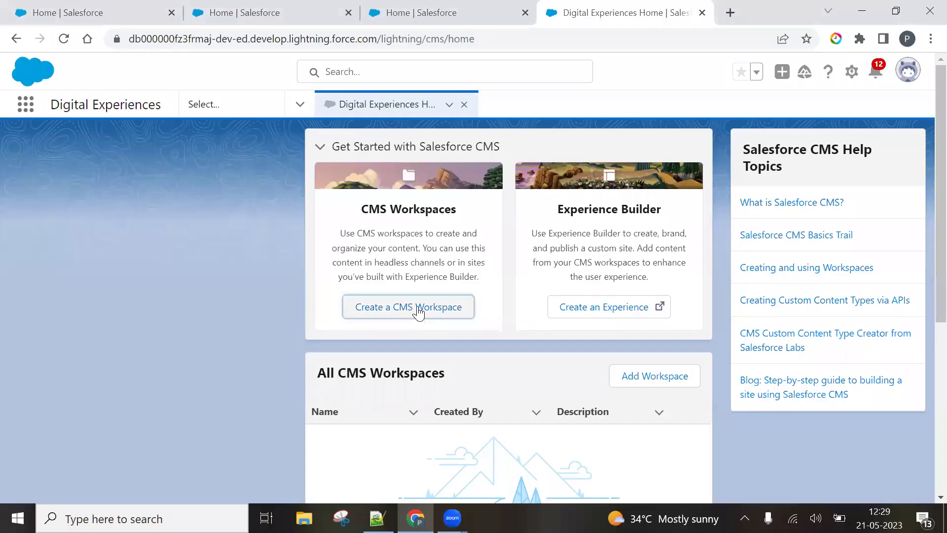
{"action": "left_click", "coordinate": [504, 287]}
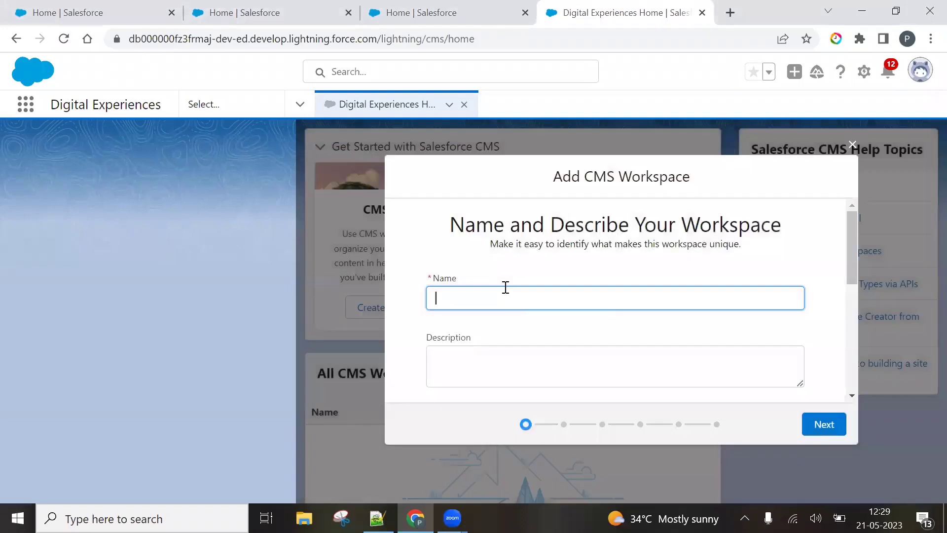
{"action": "type", "text": "LWR demo"}
{"action": "scroll", "coordinate": [562, 279], "scroll_direction": "down", "scroll_amount": 6}
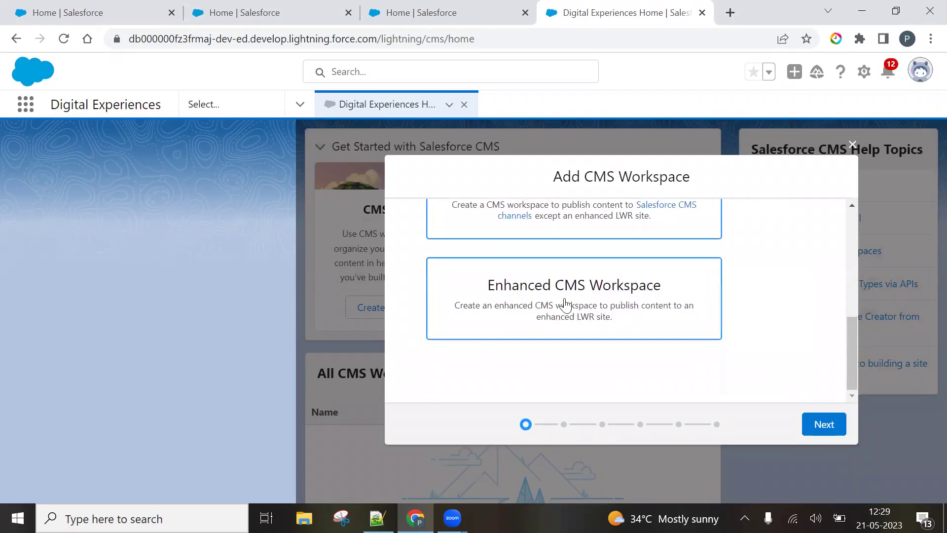
{"action": "left_click", "coordinate": [565, 303]}
{"action": "left_click", "coordinate": [823, 424]}
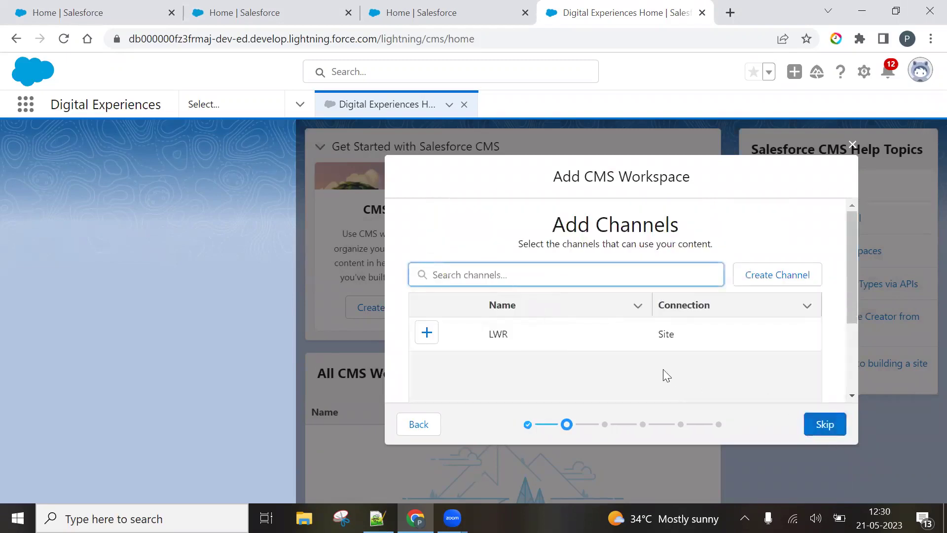
- Connect the LWR site channel and add Integration User and Security User as contributors
{"action": "left_click", "coordinate": [426, 337]}
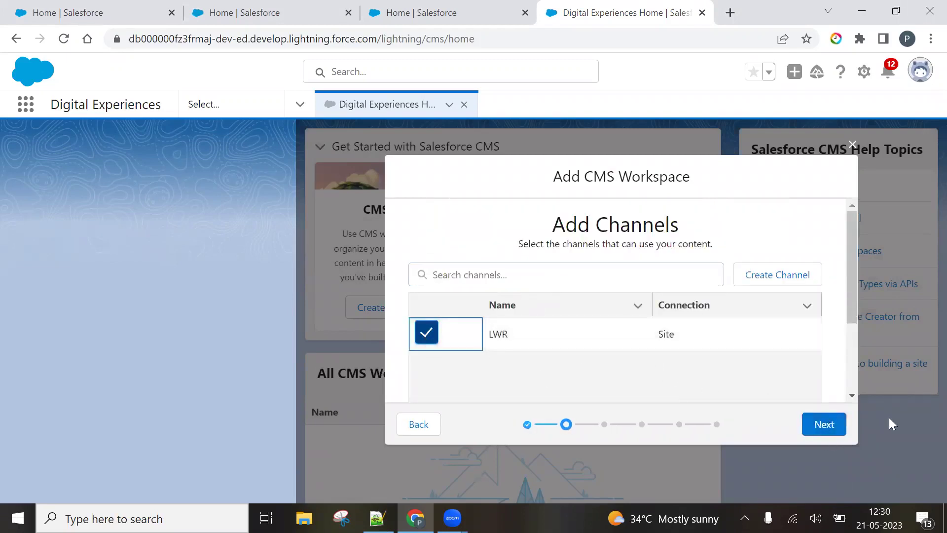
{"action": "left_click", "coordinate": [824, 425]}
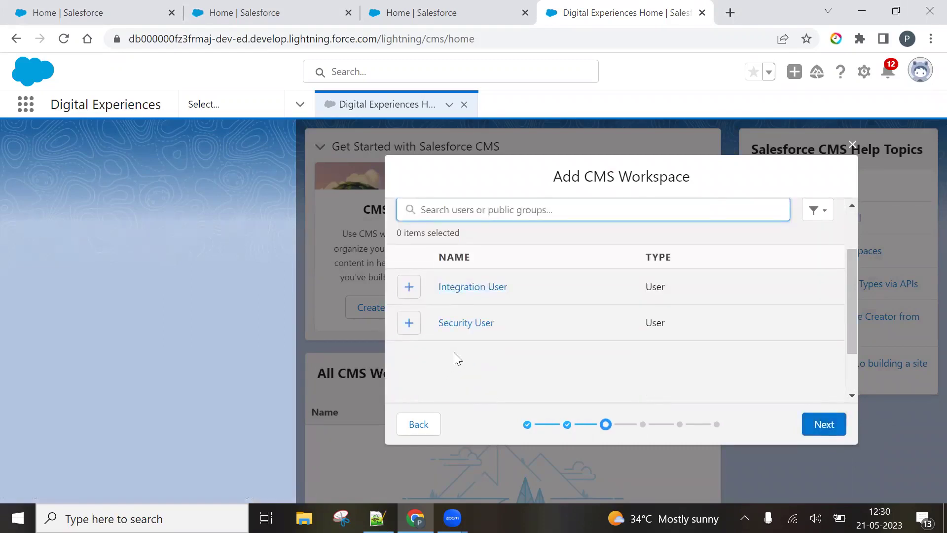
{"action": "scroll", "coordinate": [453, 352], "scroll_direction": "up", "scroll_amount": 2}
{"action": "scroll", "coordinate": [455, 357], "scroll_direction": "down", "scroll_amount": 2}
{"action": "scroll", "coordinate": [454, 351], "scroll_direction": "up", "scroll_amount": 2}
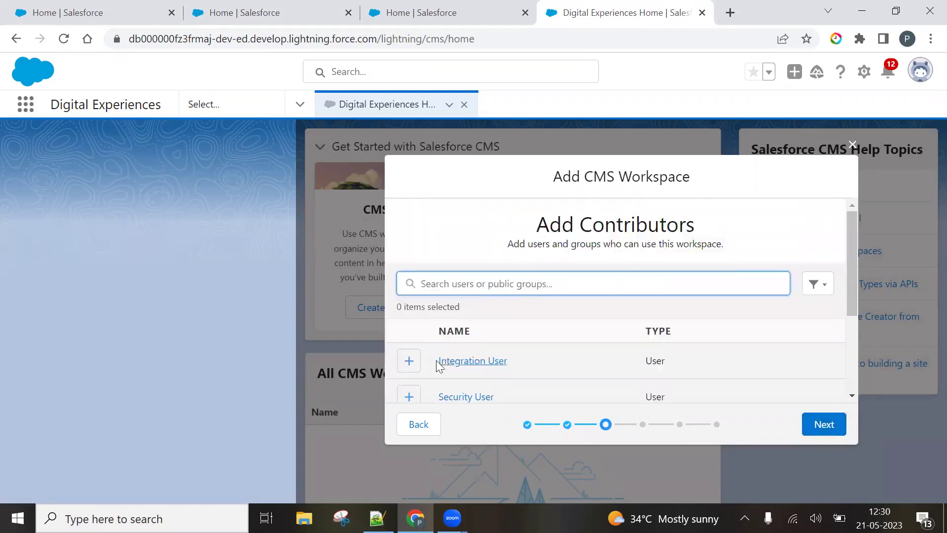
{"action": "left_click", "coordinate": [412, 363]}
{"action": "left_click", "coordinate": [413, 365]}
{"action": "left_click", "coordinate": [409, 396]}
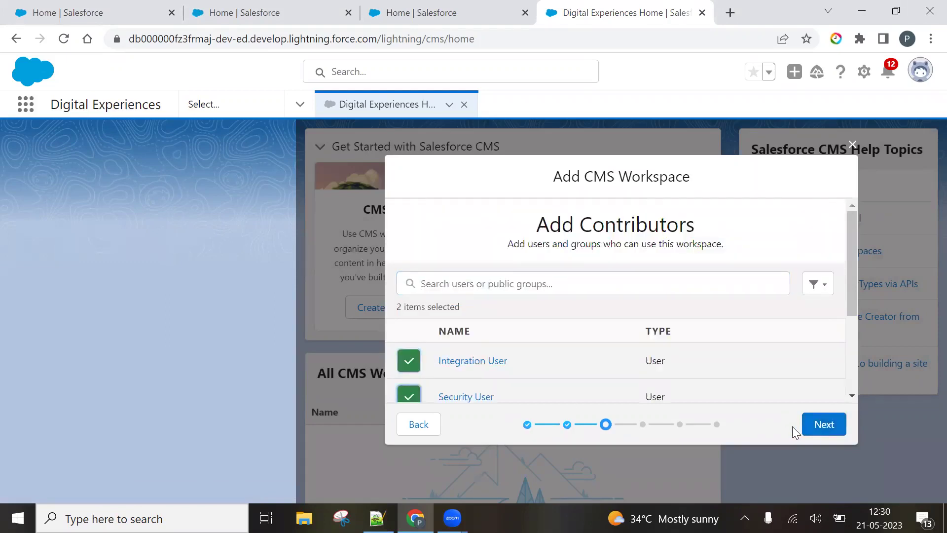
{"action": "left_click", "coordinate": [819, 425]}
- Remove Integration User and Security User from the workspace contributors
{"action": "left_click", "coordinate": [651, 315]}
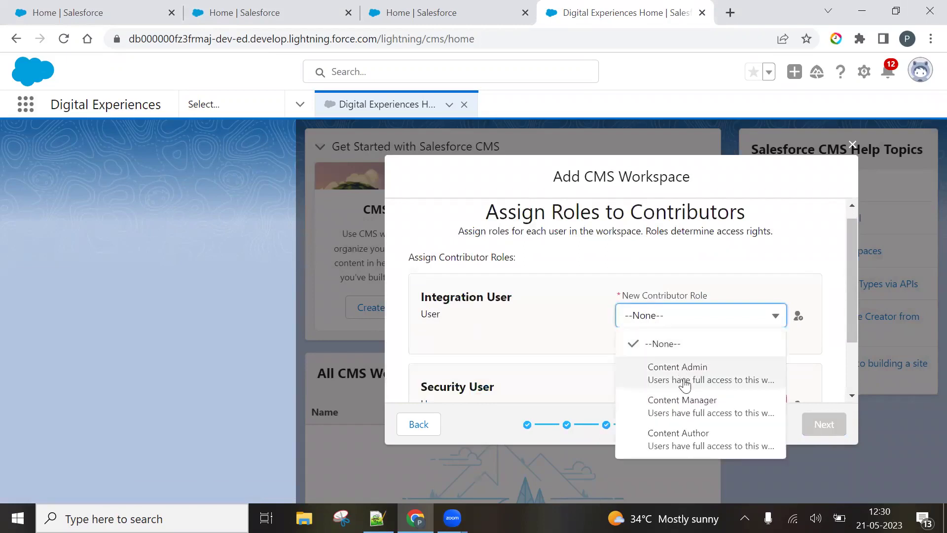
{"action": "scroll", "coordinate": [582, 355], "scroll_direction": "down", "scroll_amount": 2}
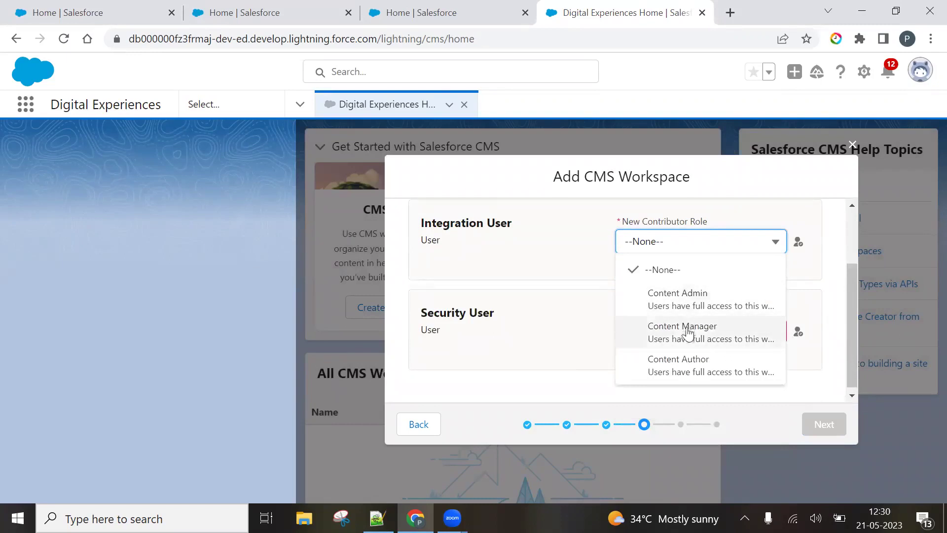
{"action": "left_click", "coordinate": [412, 424]}
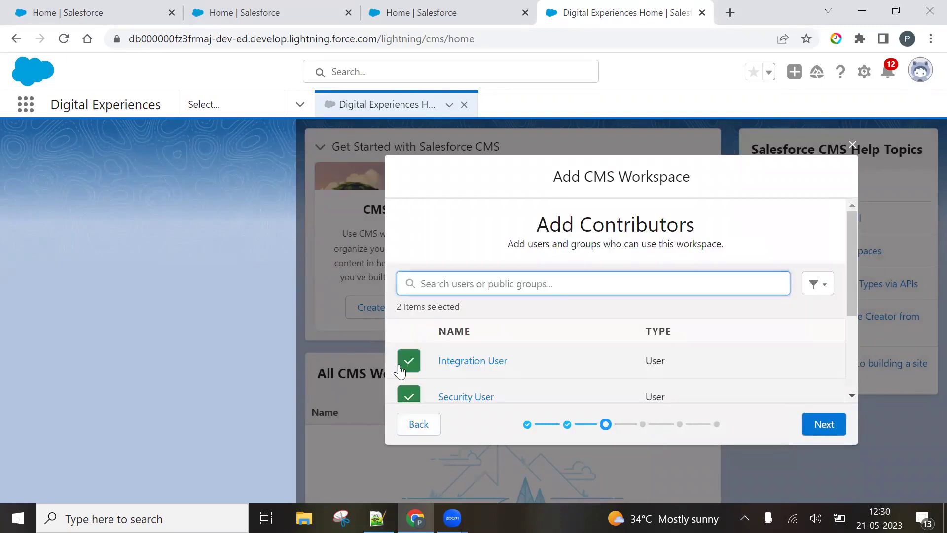
{"action": "left_click", "coordinate": [409, 360]}
{"action": "left_click", "coordinate": [409, 397]}
{"action": "scroll", "coordinate": [482, 352], "scroll_direction": "down", "scroll_amount": 3}
{"action": "scroll", "coordinate": [482, 352], "scroll_direction": "up", "scroll_amount": 3}
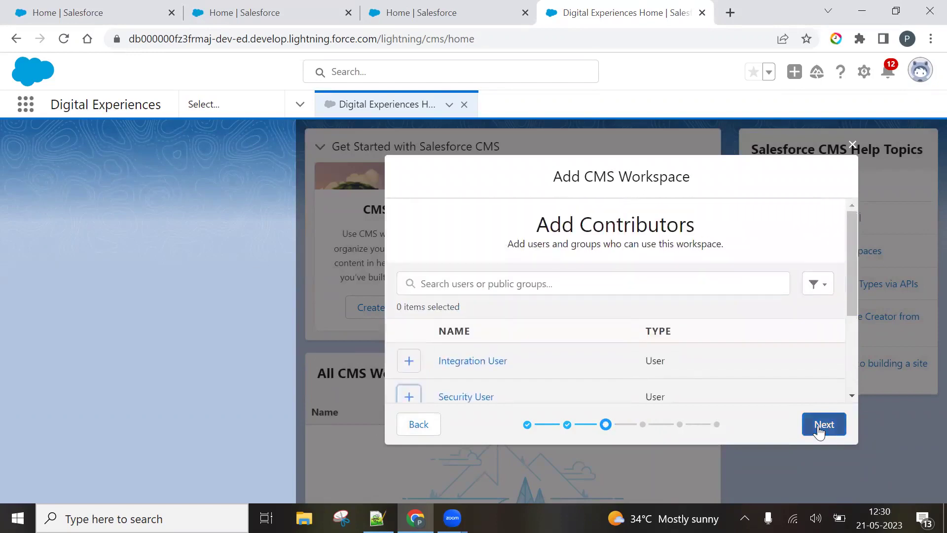
- Keep English (United States) as the default language and create the LWR demo workspace
{"action": "left_click", "coordinate": [819, 427]}
{"action": "left_click", "coordinate": [632, 308]}
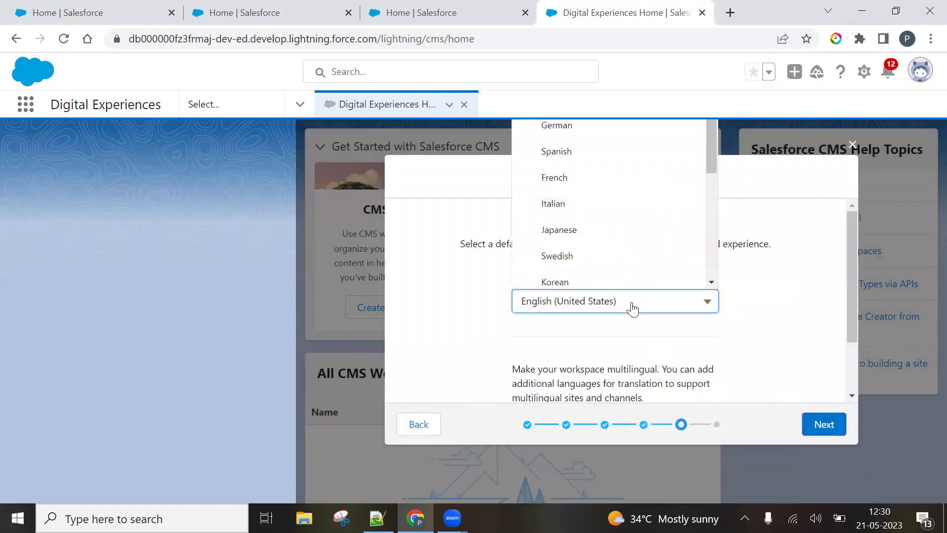
{"action": "left_click", "coordinate": [630, 307]}
{"action": "left_click", "coordinate": [761, 323]}
{"action": "scroll", "coordinate": [764, 325], "scroll_direction": "down", "scroll_amount": 2}
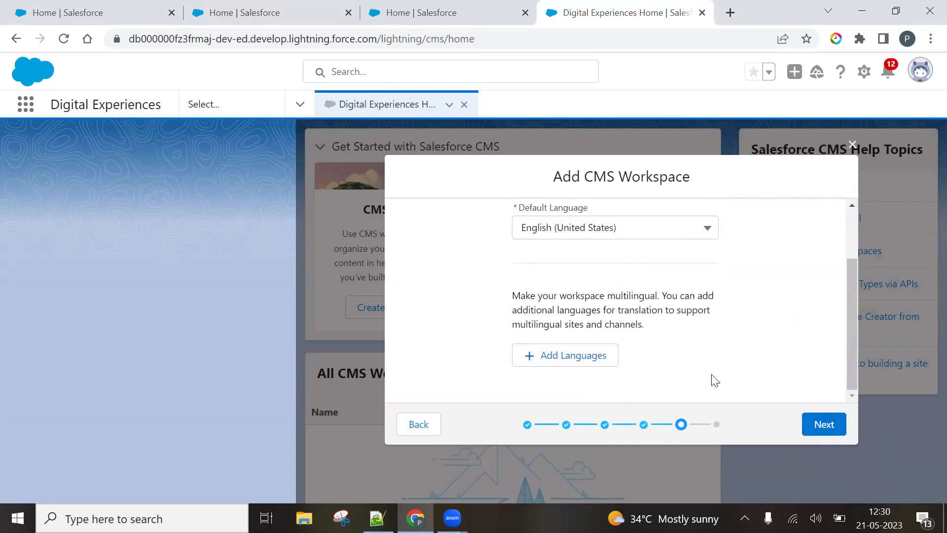
{"action": "left_click", "coordinate": [811, 425]}
{"action": "scroll", "coordinate": [682, 351], "scroll_direction": "down", "scroll_amount": 5}
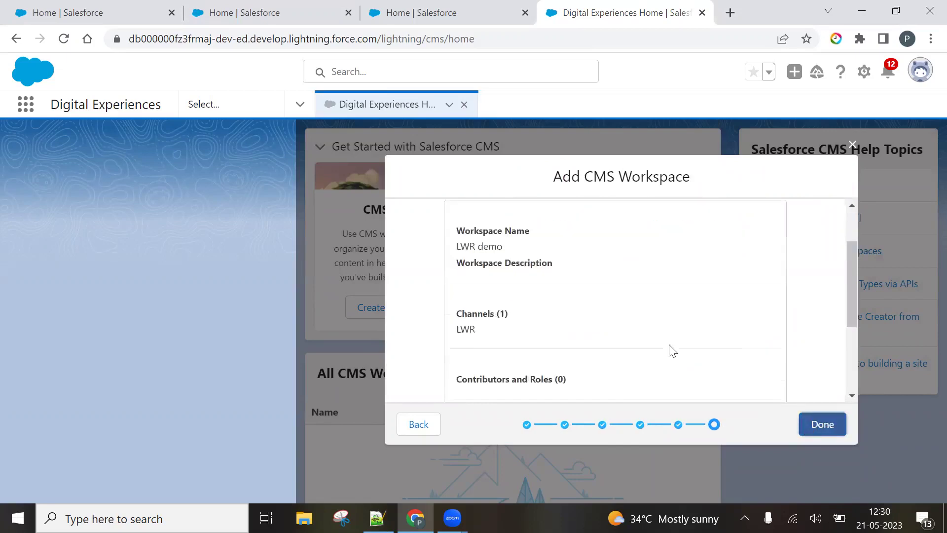
{"action": "left_click", "coordinate": [819, 428]}
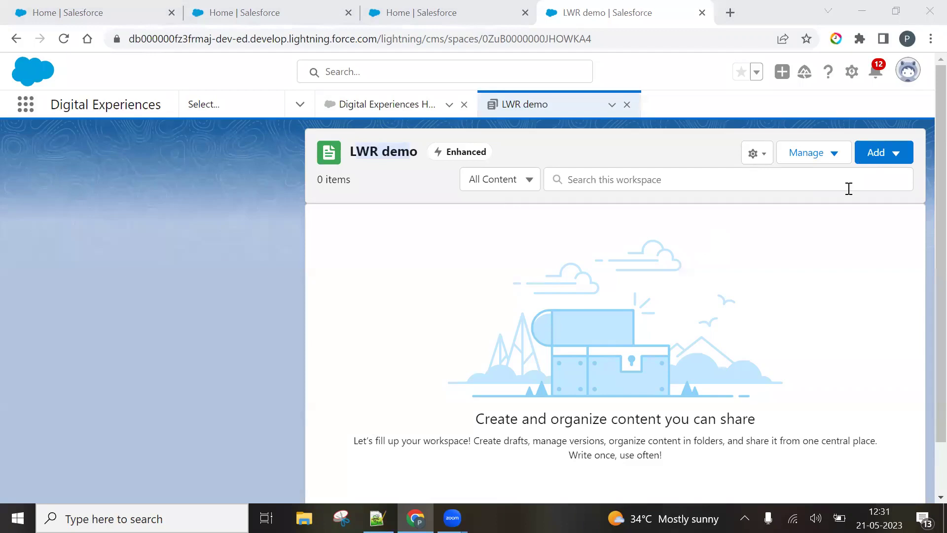
- Create a new Image content item in the LWR demo workspace
{"action": "left_click", "coordinate": [889, 158]}
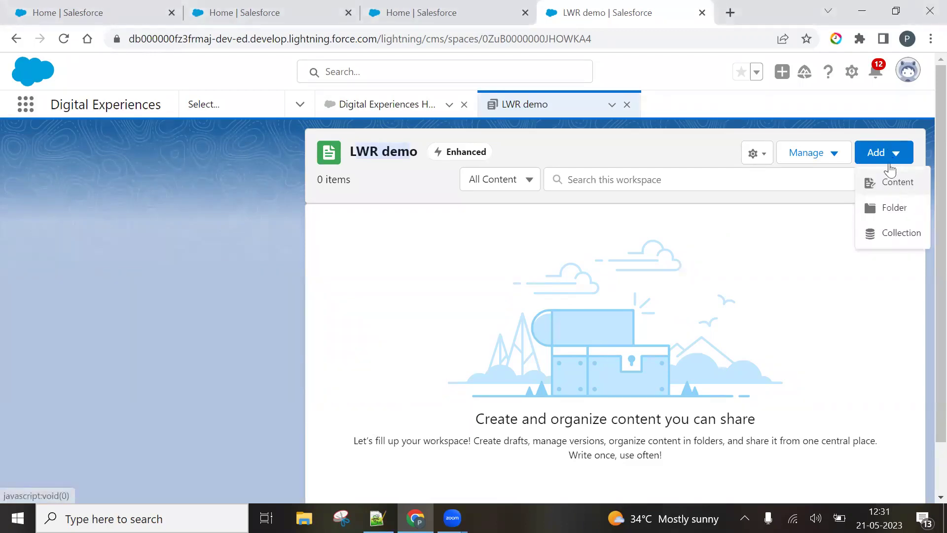
{"action": "left_click", "coordinate": [893, 186]}
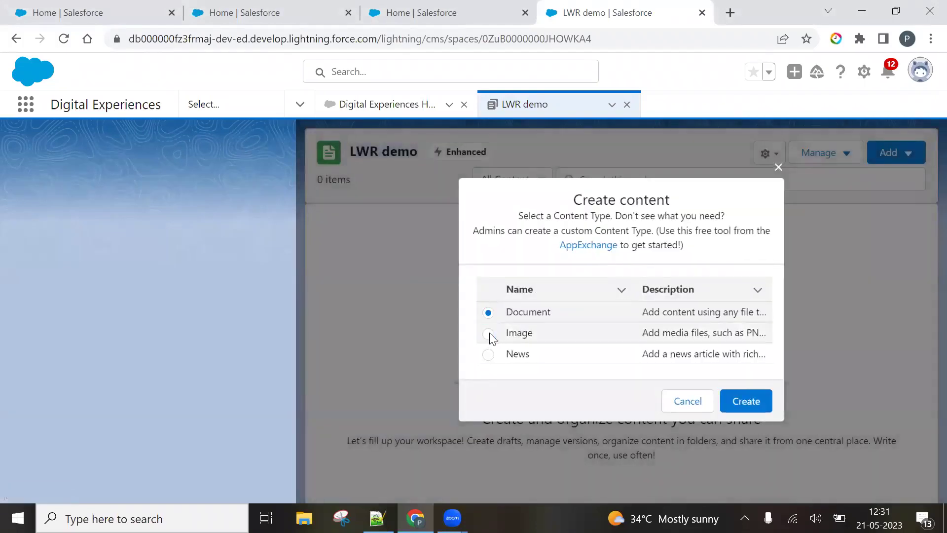
{"action": "left_click", "coordinate": [488, 332]}
{"action": "left_click", "coordinate": [744, 404]}
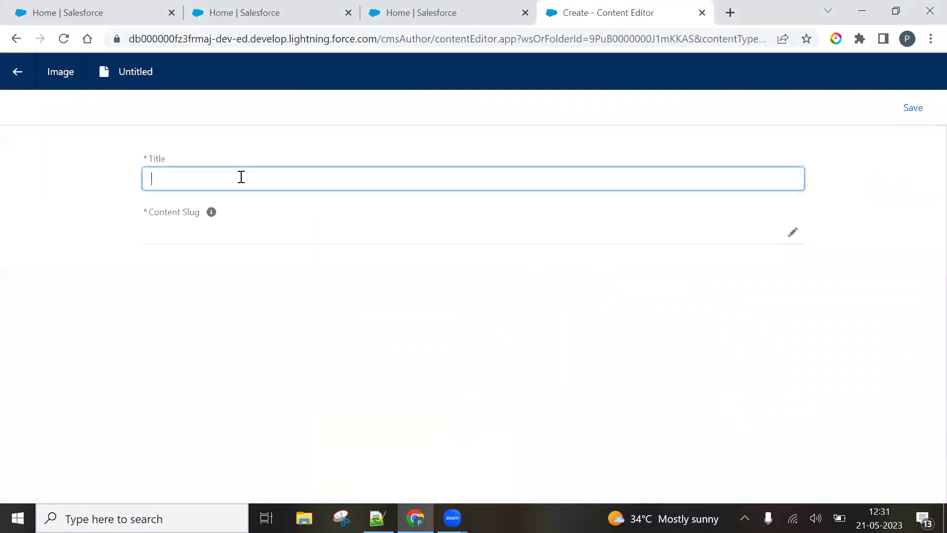
- Title the image 'favicon car image' and upload favicon-32x32.png as its source
{"action": "type", "text": "car"}
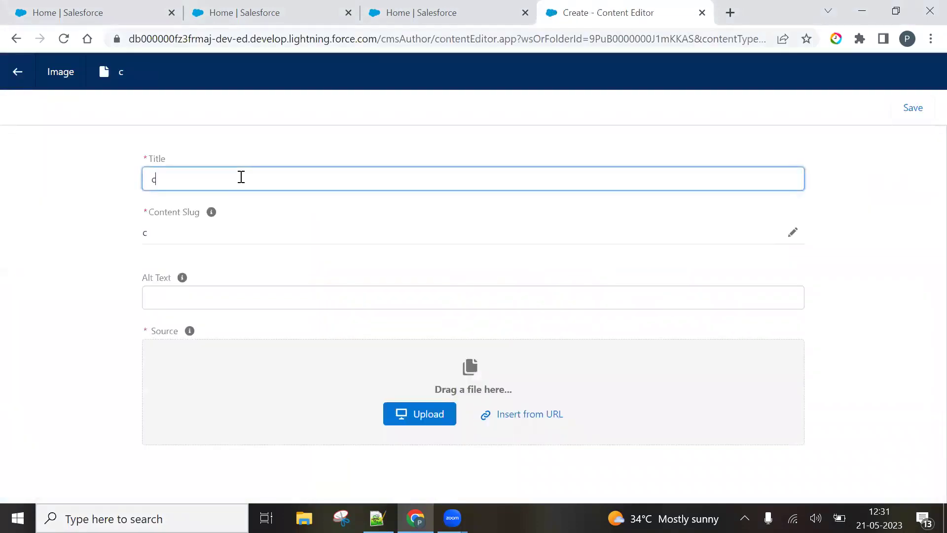
{"action": "key", "text": "BackSpace"}
{"action": "key", "text": "BackSpace"}
{"action": "key", "text": "BackSpace"}
{"action": "key", "text": "BackSpace"}
{"action": "type", "text": "favicon car "}
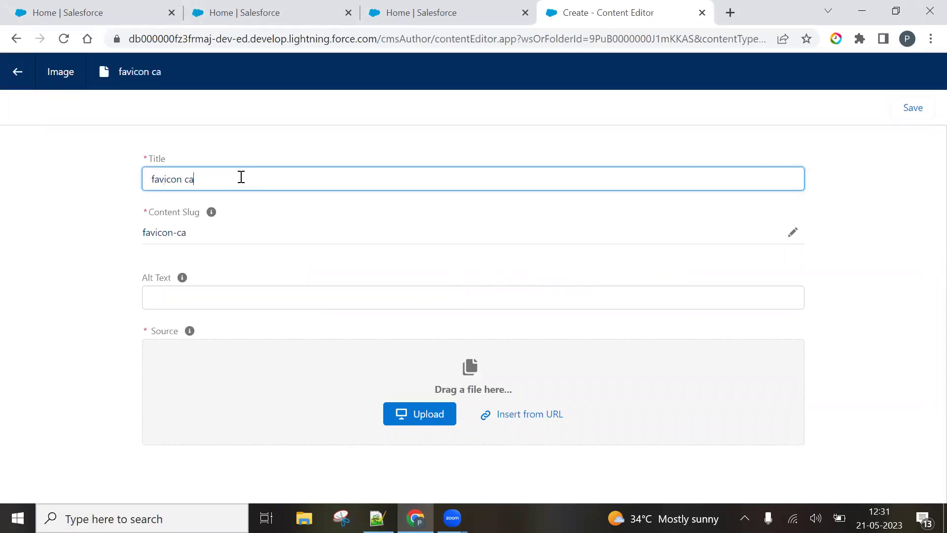
{"action": "type", "text": "image"}
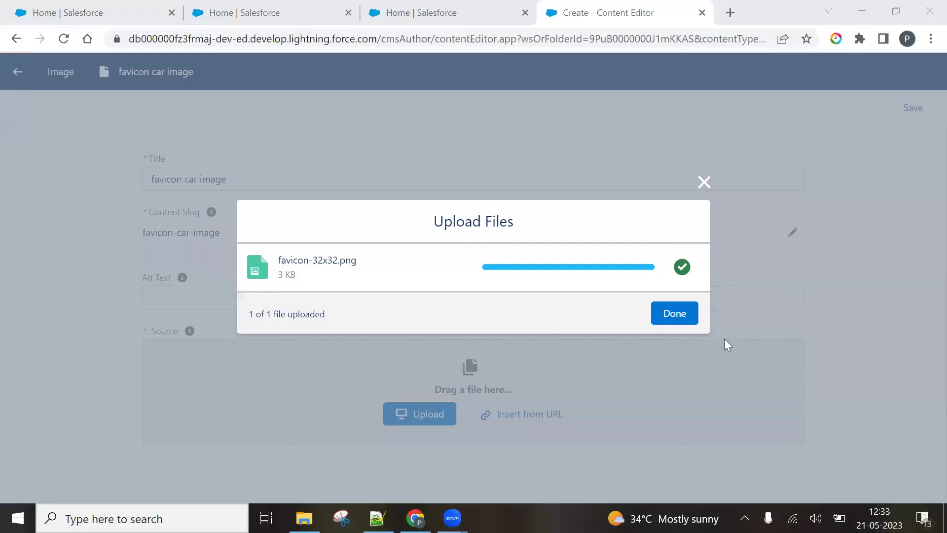
{"action": "left_click", "coordinate": [678, 313]}
- Review the image item's fields and save the favicon car image
{"action": "scroll", "coordinate": [676, 296], "scroll_direction": "down", "scroll_amount": 4}
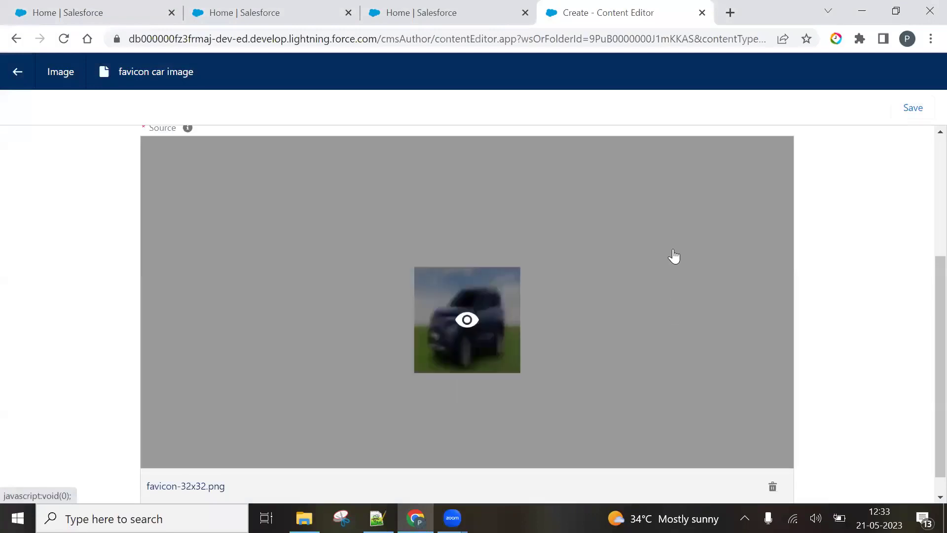
{"action": "scroll", "coordinate": [673, 256], "scroll_direction": "down", "scroll_amount": 1}
{"action": "scroll", "coordinate": [673, 286], "scroll_direction": "up", "scroll_amount": 5}
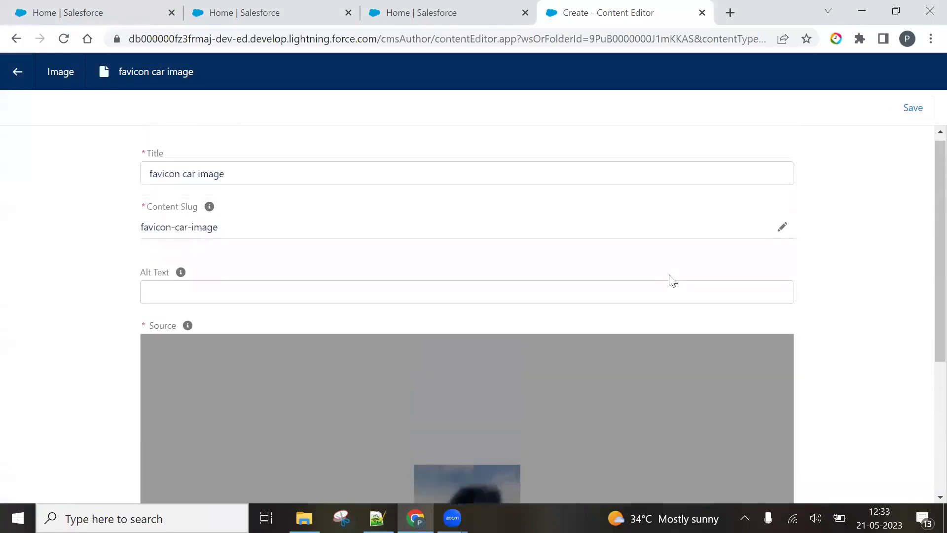
{"action": "scroll", "coordinate": [671, 276], "scroll_direction": "down", "scroll_amount": 3}
{"action": "scroll", "coordinate": [669, 275], "scroll_direction": "down", "scroll_amount": 2}
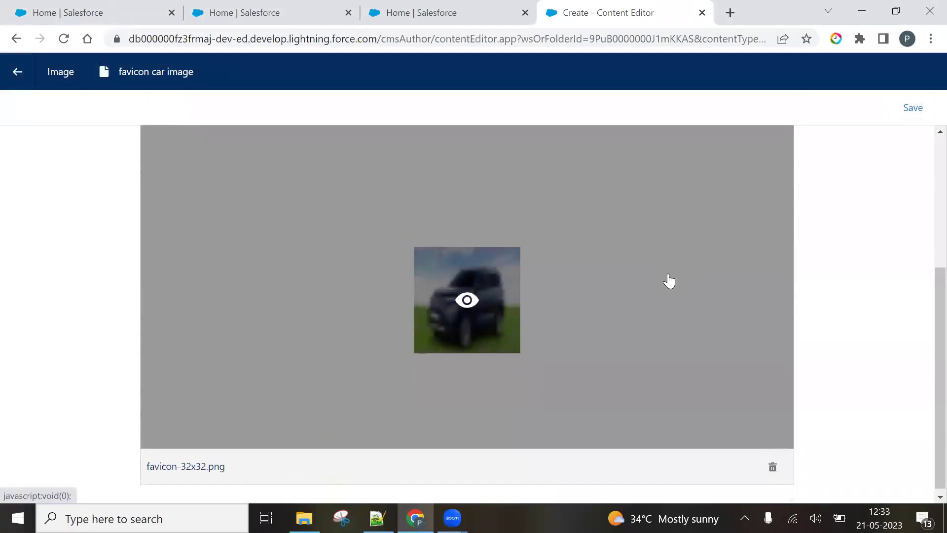
{"action": "scroll", "coordinate": [670, 281], "scroll_direction": "up", "scroll_amount": 5}
{"action": "left_click", "coordinate": [912, 108]}
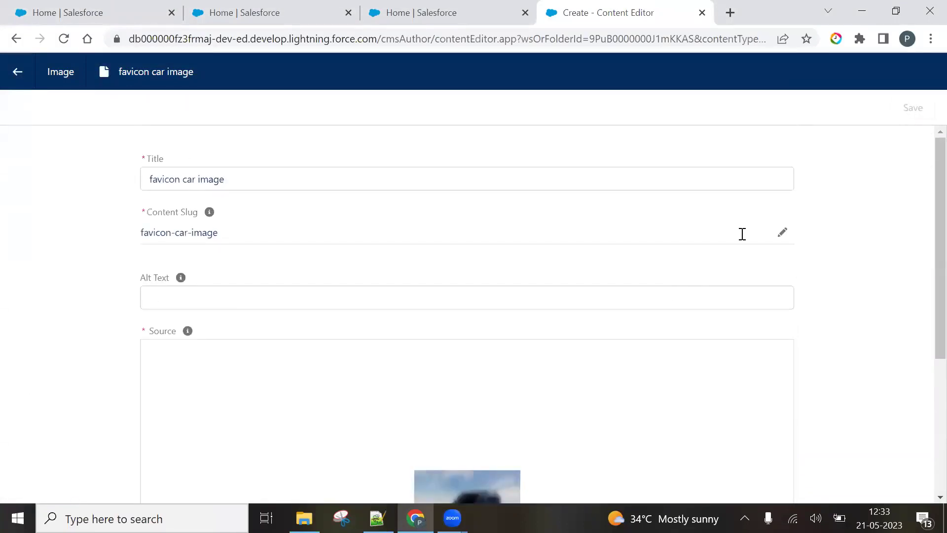
{"action": "scroll", "coordinate": [493, 384], "scroll_direction": "down", "scroll_amount": 1}
{"action": "scroll", "coordinate": [542, 389], "scroll_direction": "down", "scroll_amount": 3}
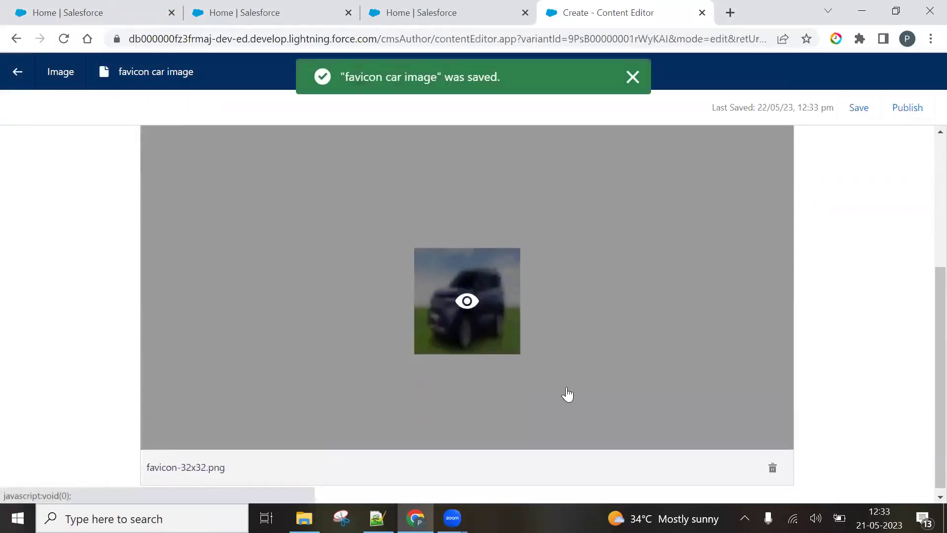
{"action": "scroll", "coordinate": [567, 393], "scroll_direction": "up", "scroll_amount": 2}
- Publish the favicon car image to all channels, then return to the Setup All Sites tab
{"action": "left_click", "coordinate": [907, 109]}
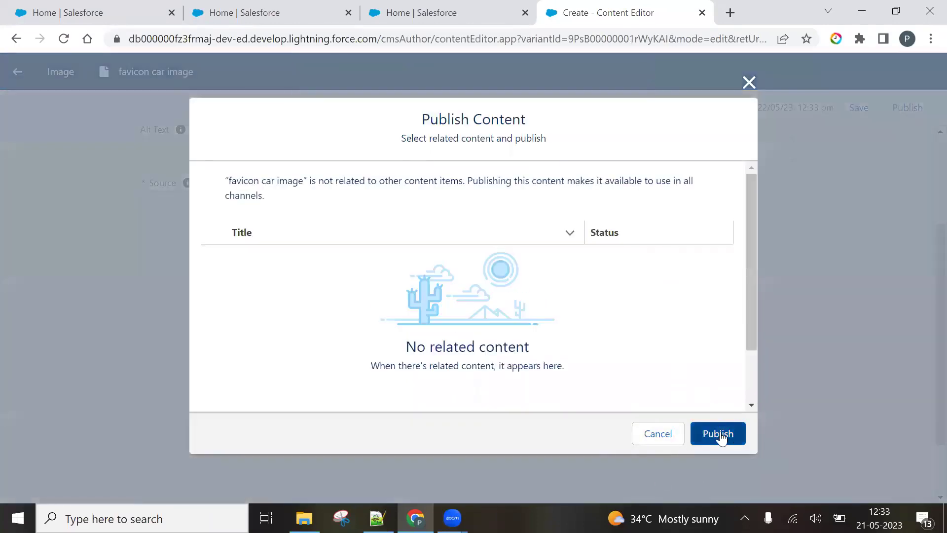
{"action": "left_click", "coordinate": [721, 437]}
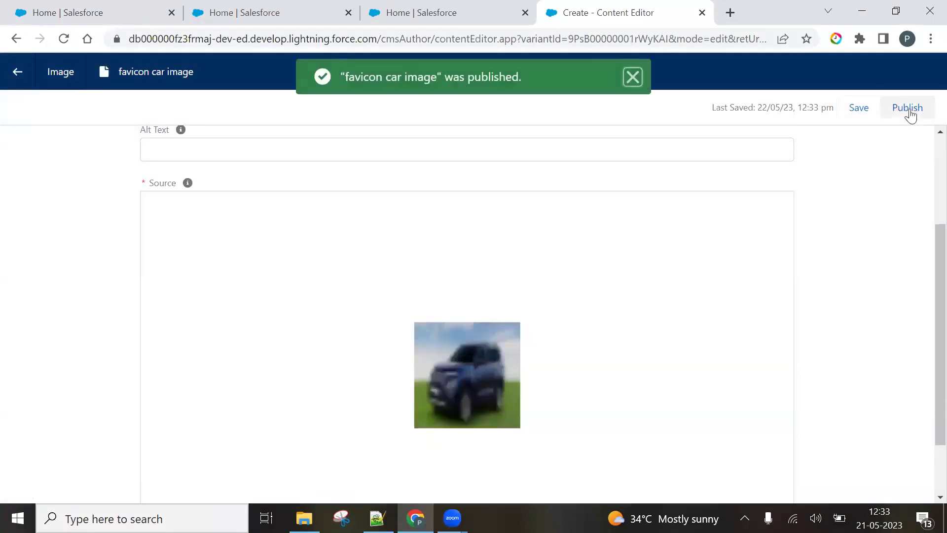
{"action": "scroll", "coordinate": [856, 316], "scroll_direction": "up", "scroll_amount": 3}
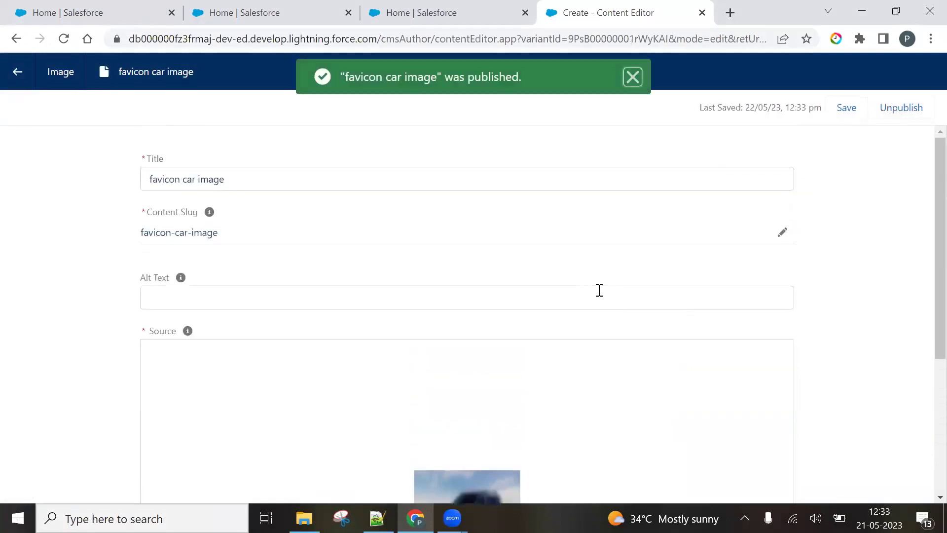
{"action": "scroll", "coordinate": [512, 330], "scroll_direction": "down", "scroll_amount": 5}
{"action": "scroll", "coordinate": [269, 256], "scroll_direction": "up", "scroll_amount": 3}
{"action": "scroll", "coordinate": [296, 284], "scroll_direction": "down", "scroll_amount": 3}
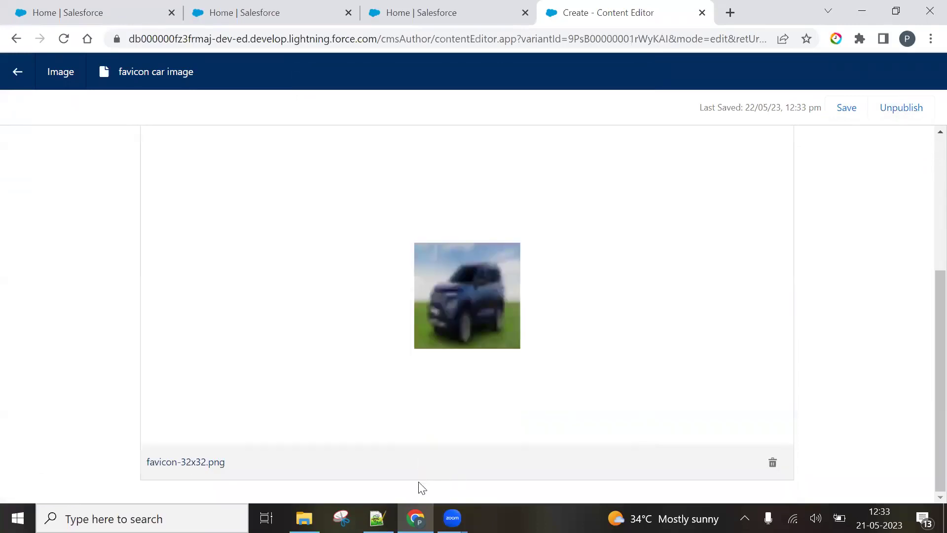
{"action": "left_click", "coordinate": [909, 109]}
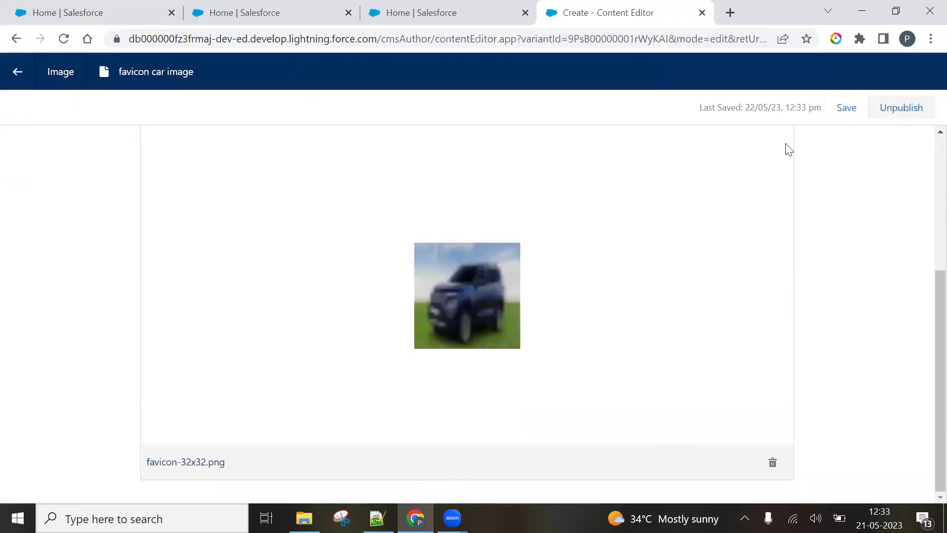
{"action": "scroll", "coordinate": [813, 252], "scroll_direction": "up", "scroll_amount": 3}
{"action": "scroll", "coordinate": [690, 281], "scroll_direction": "down", "scroll_amount": 2}
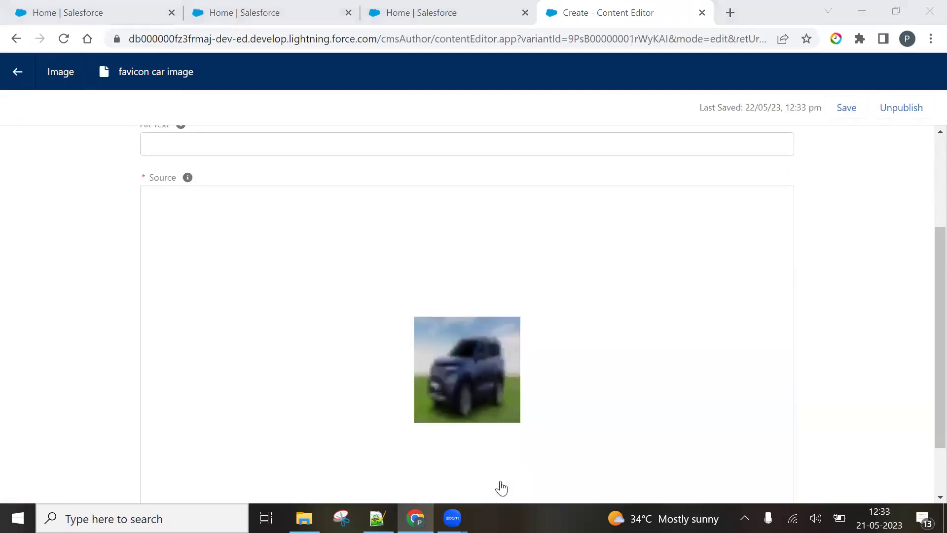
{"action": "scroll", "coordinate": [501, 487], "scroll_direction": "up", "scroll_amount": 3}
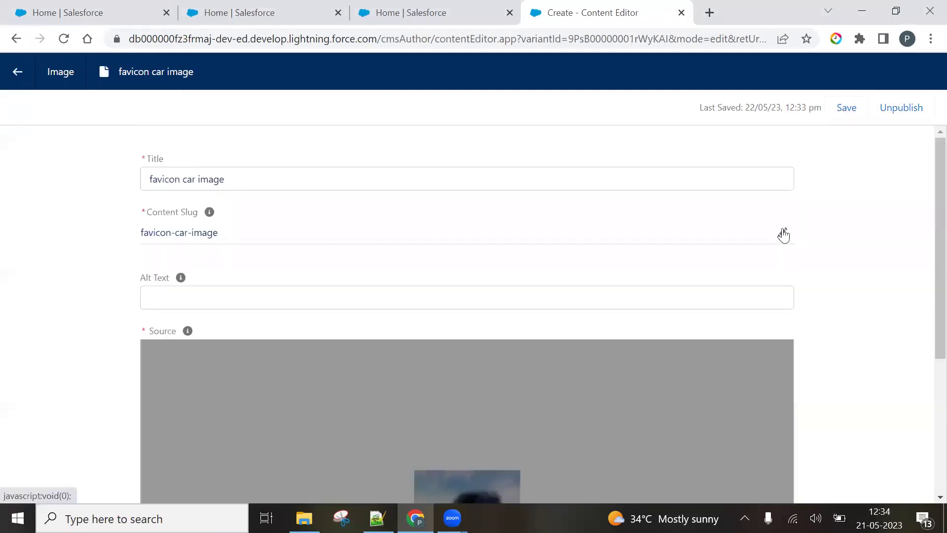
{"action": "left_click", "coordinate": [407, 9]}
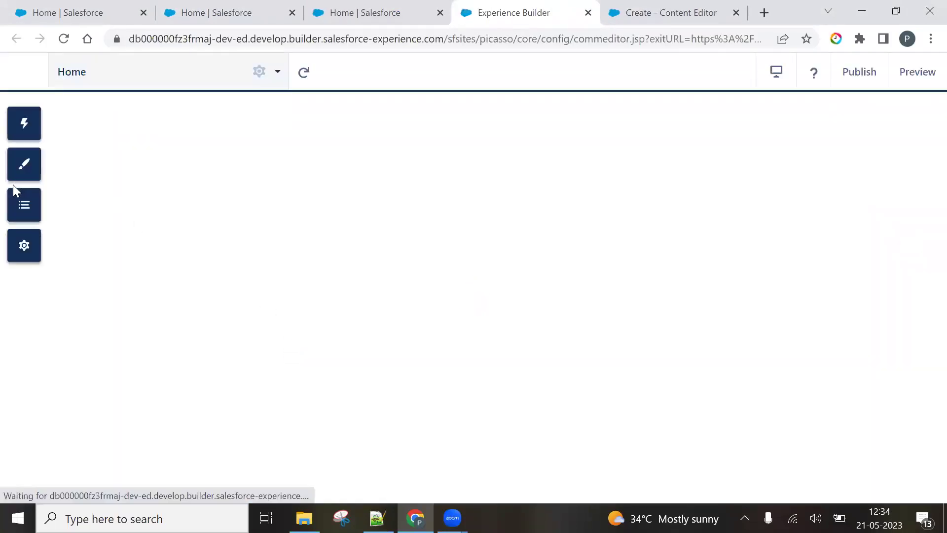
- Set Theme > Images > Browser Icon (Favicon) to the favicon car image from CMS
{"action": "left_click", "coordinate": [24, 169]}
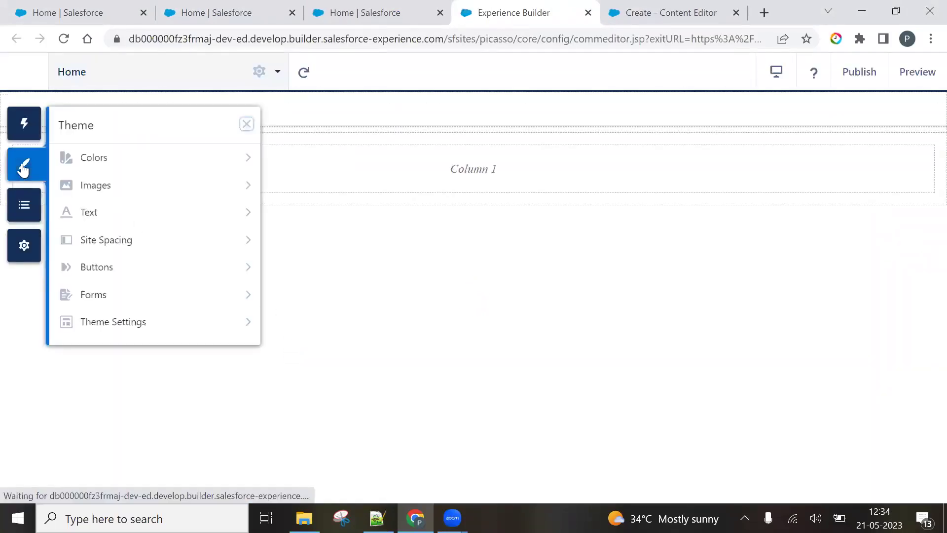
{"action": "left_click", "coordinate": [85, 195]}
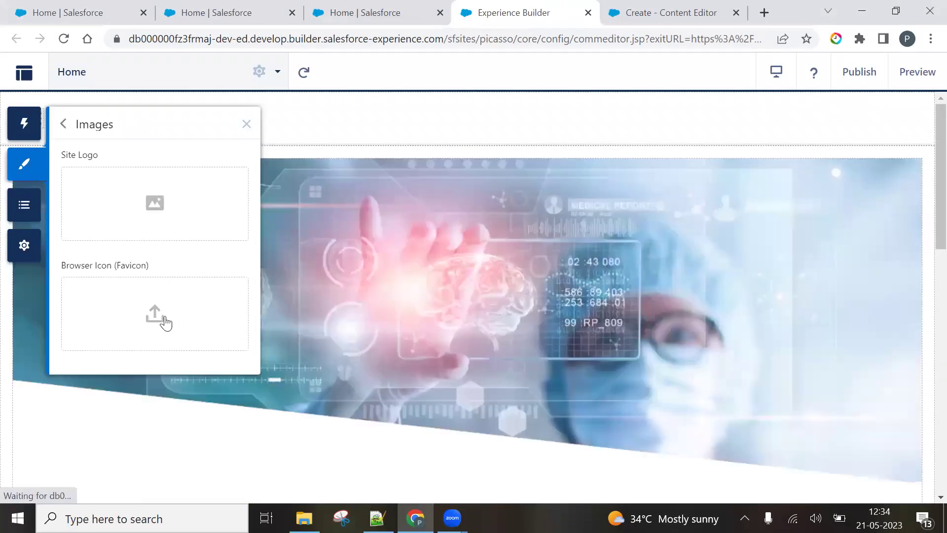
{"action": "left_click", "coordinate": [164, 318]}
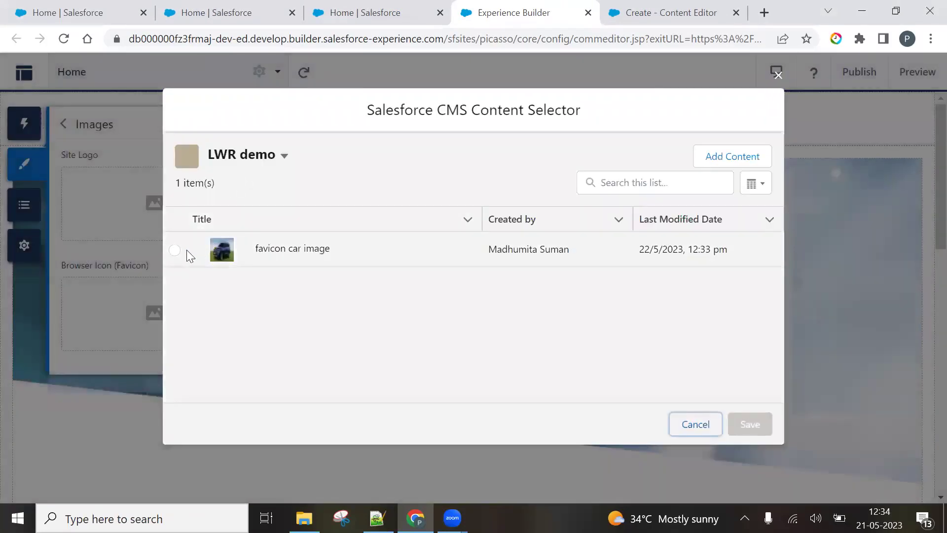
{"action": "left_click", "coordinate": [174, 254]}
{"action": "left_click", "coordinate": [749, 423]}
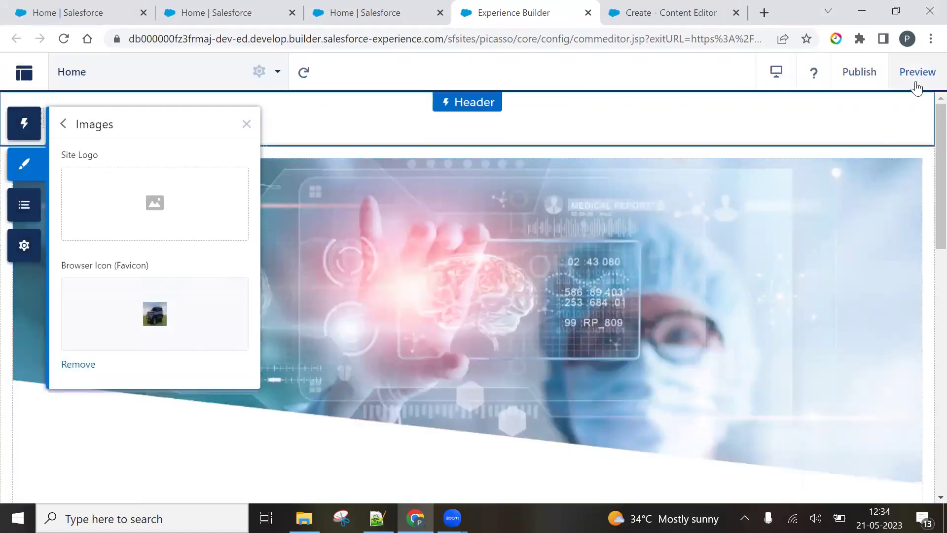
- Preview the Home page, then return to the builder's theme settings to check the favicon
{"action": "left_click", "coordinate": [915, 75]}
{"action": "left_click", "coordinate": [902, 76]}
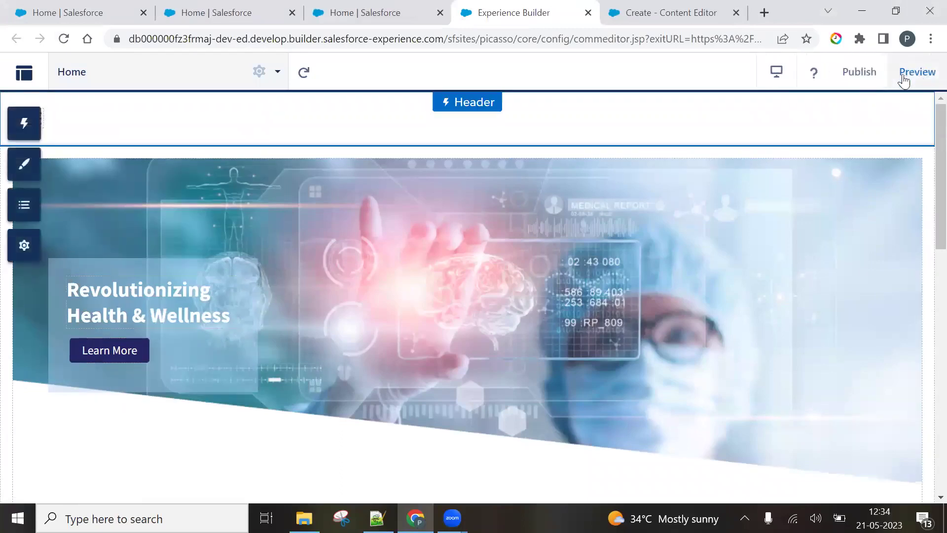
{"action": "left_click", "coordinate": [20, 167]}
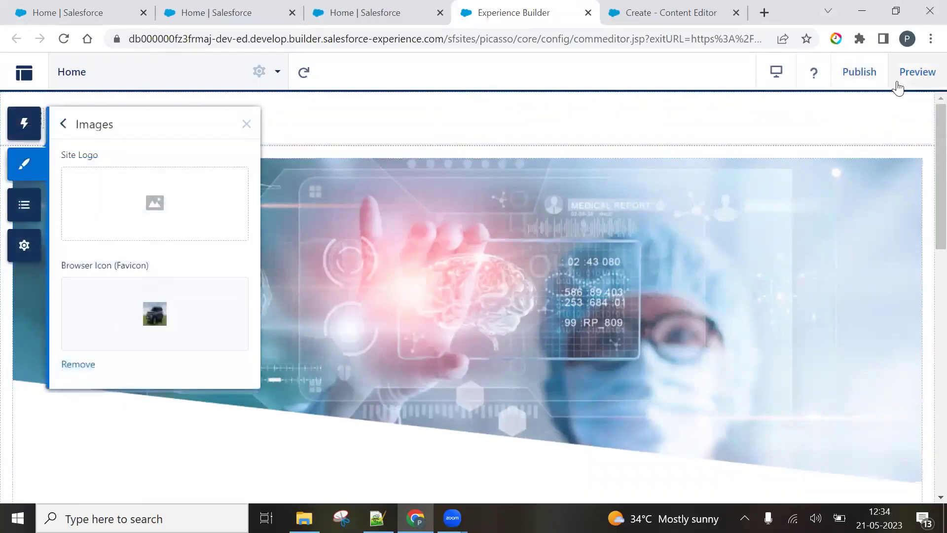
- Publish the LWRTest site's changes and dismiss the confirmation message
{"action": "left_click", "coordinate": [860, 73]}
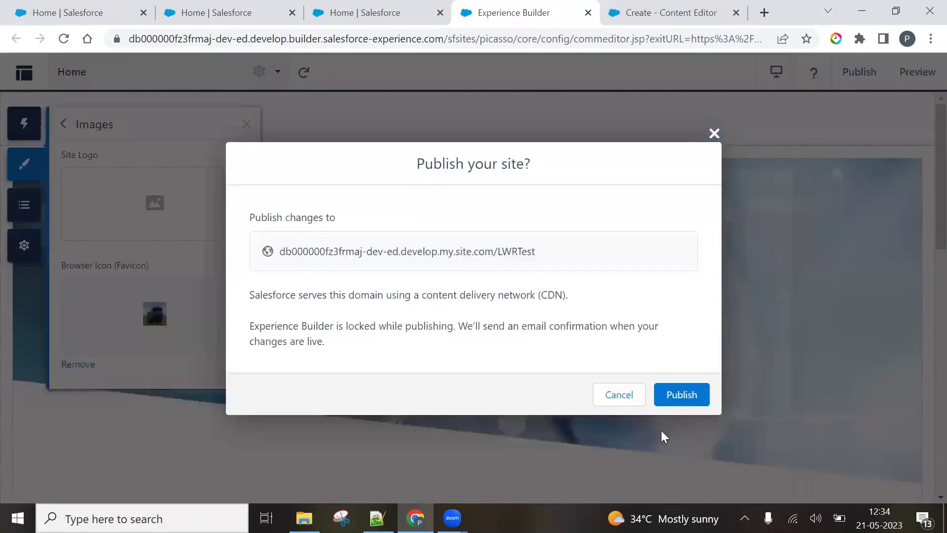
{"action": "left_click", "coordinate": [679, 393]}
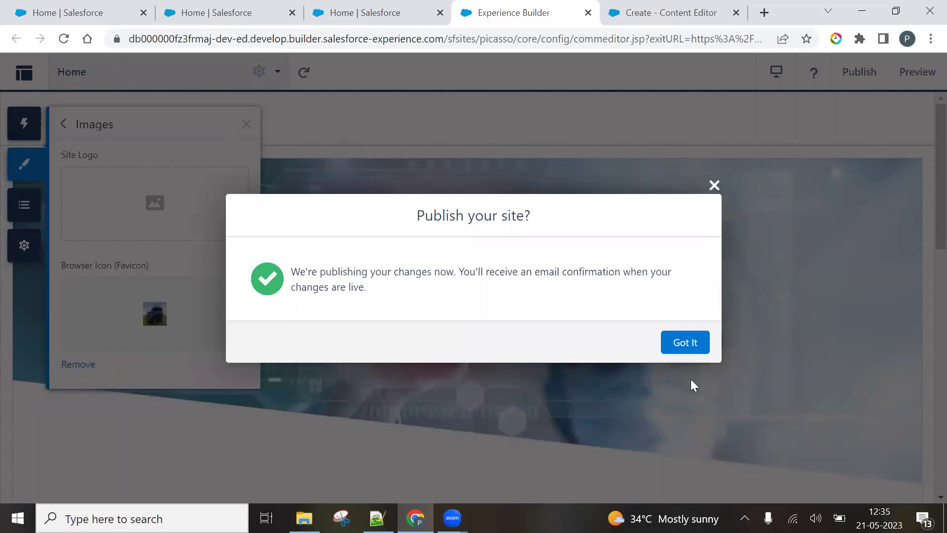
{"action": "left_click", "coordinate": [690, 348]}
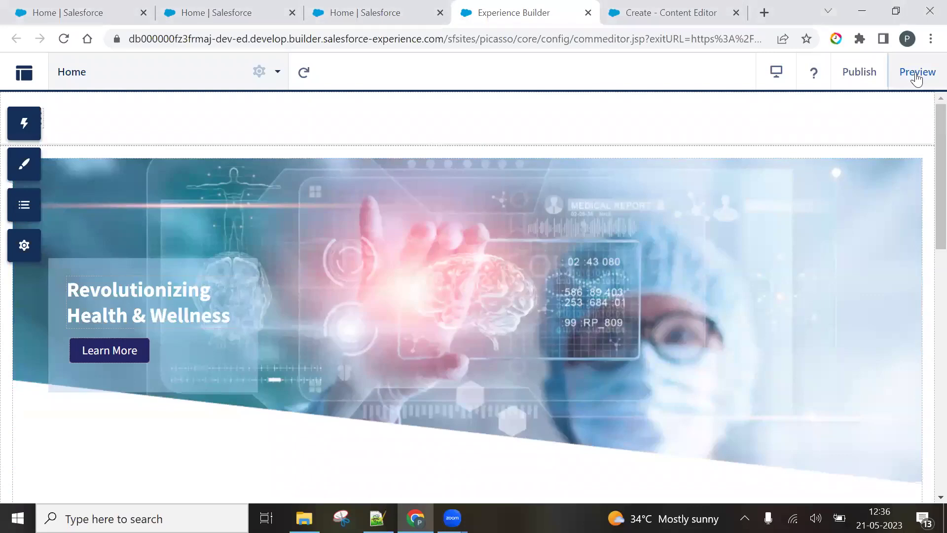
- Preview the Home page as Authenticated User in a new tab, showing the car favicon
{"action": "left_click", "coordinate": [916, 74]}
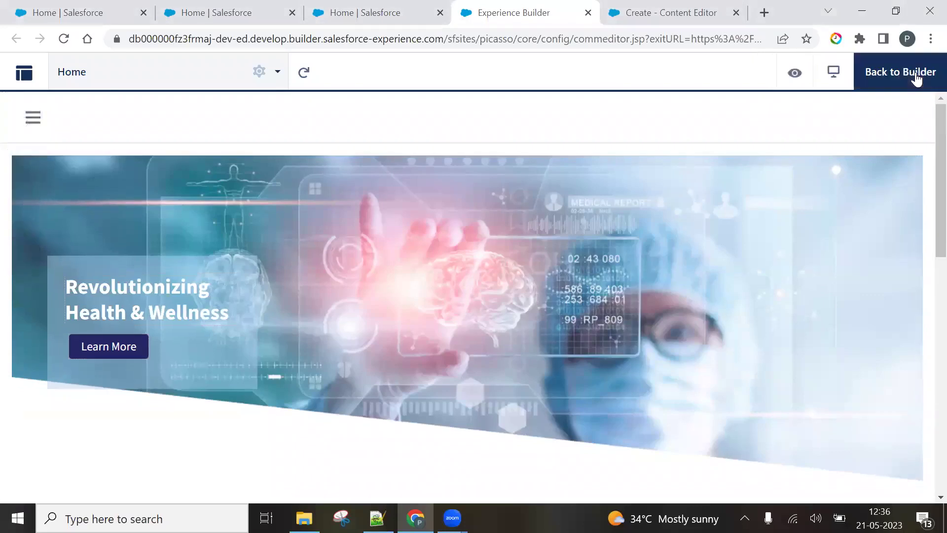
{"action": "left_click", "coordinate": [795, 77]}
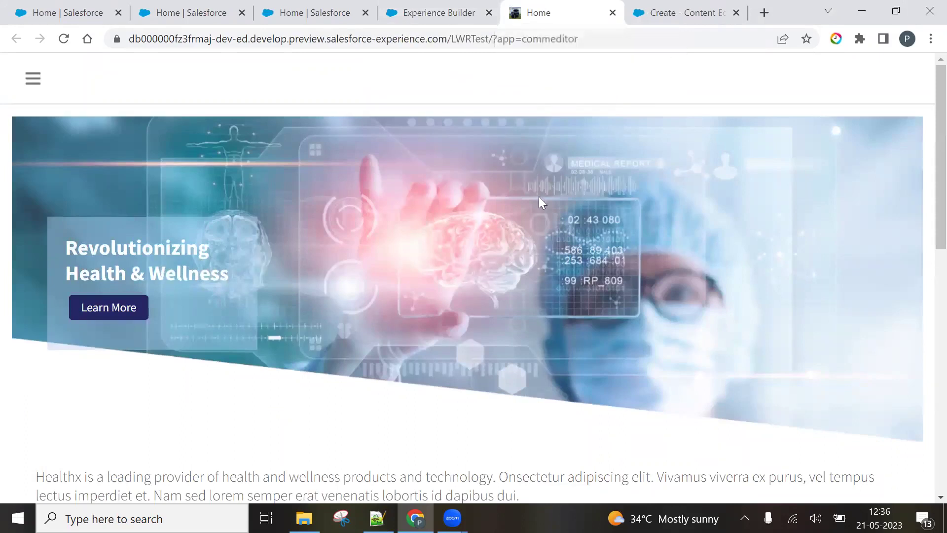
{"action": "scroll", "coordinate": [539, 196], "scroll_direction": "up", "scroll_amount": 5}
{"action": "scroll", "coordinate": [539, 197], "scroll_direction": "down", "scroll_amount": 4}
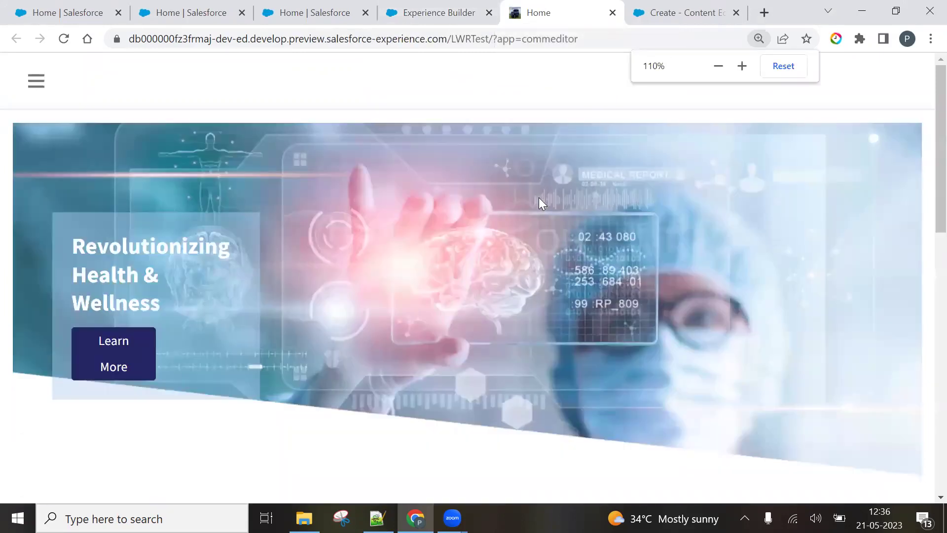
{"action": "scroll", "coordinate": [537, 195], "scroll_direction": "down", "scroll_amount": 1}
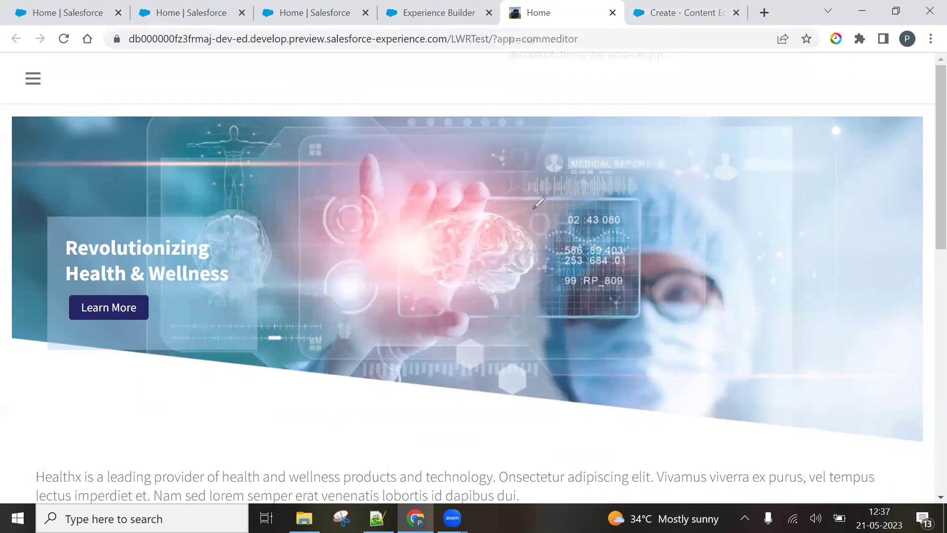
{"action": "mouse_move", "coordinate": [509, 27]}
{"action": "left_mouse_down"}
{"action": "mouse_move", "coordinate": [534, 18]}
{"action": "mouse_move", "coordinate": [515, 2]}
{"action": "mouse_move", "coordinate": [498, 19]}
{"action": "mouse_move", "coordinate": [525, 23]}
{"action": "left_mouse_up"}
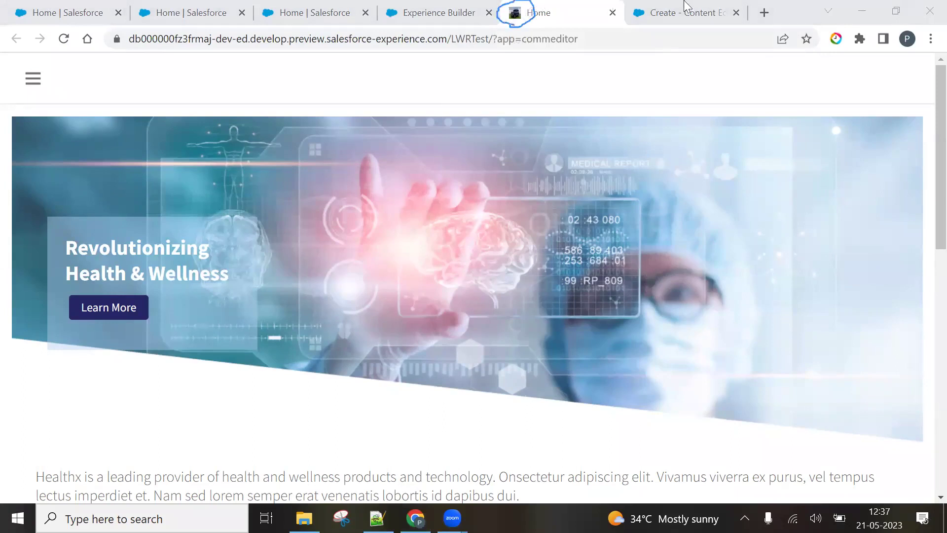
{"action": "mouse_move", "coordinate": [651, 6]}
{"action": "left_mouse_down"}
{"action": "mouse_move", "coordinate": [626, 22]}
{"action": "mouse_move", "coordinate": [649, 18]}
{"action": "left_mouse_up"}
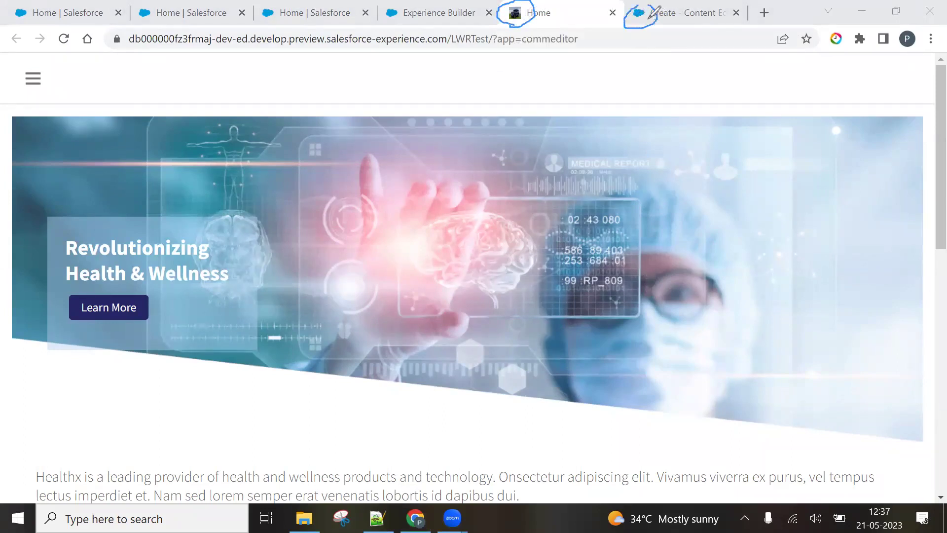